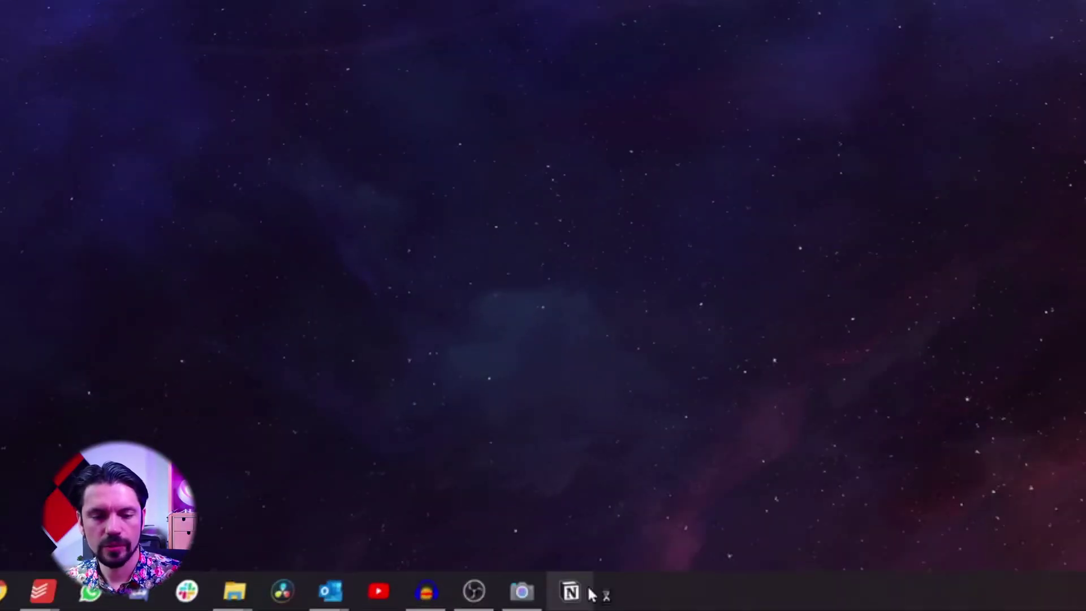
- Launch the Notion desktop app from the taskbar, opening the workspace home page
{"action": "left_click", "coordinate": [570, 591]}
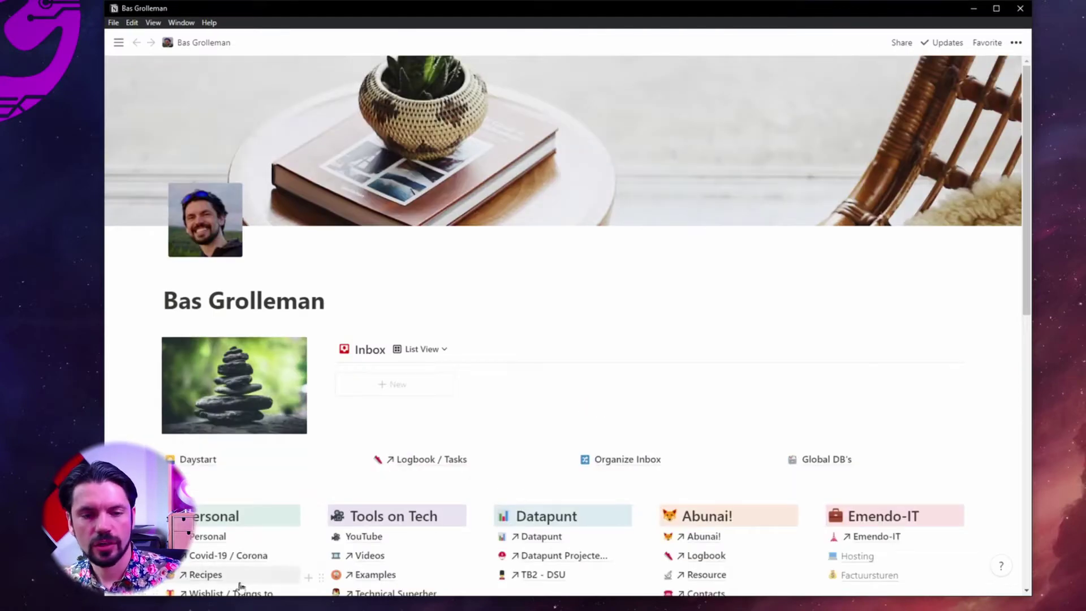
- Dock the workspace sidebar open and go to the Daystart page
{"action": "scroll", "coordinate": [770, 548], "scroll_direction": "down", "scroll_amount": 2}
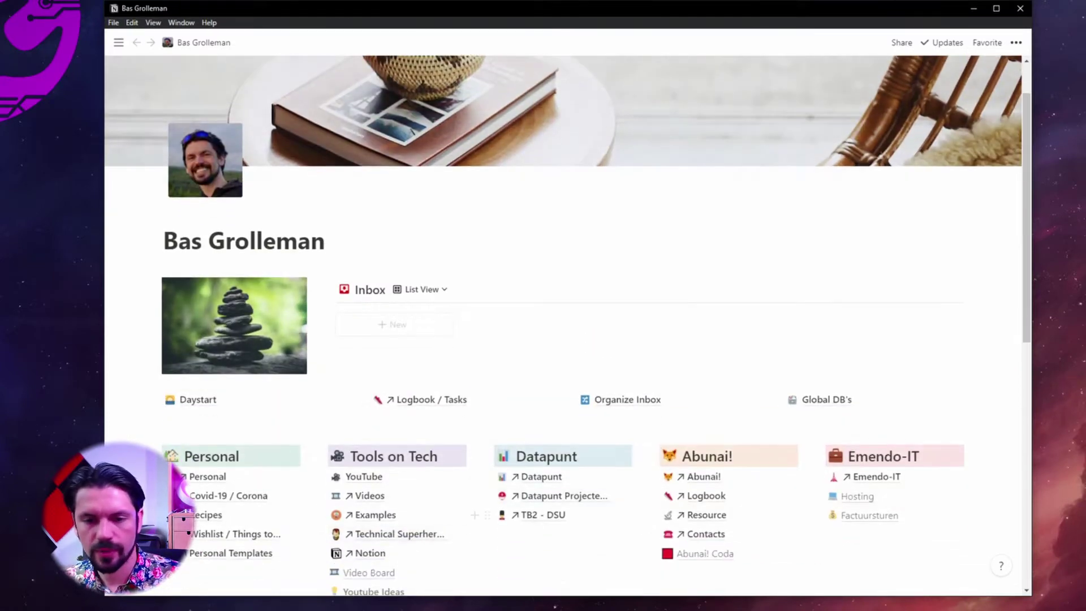
{"action": "left_click", "coordinate": [118, 42]}
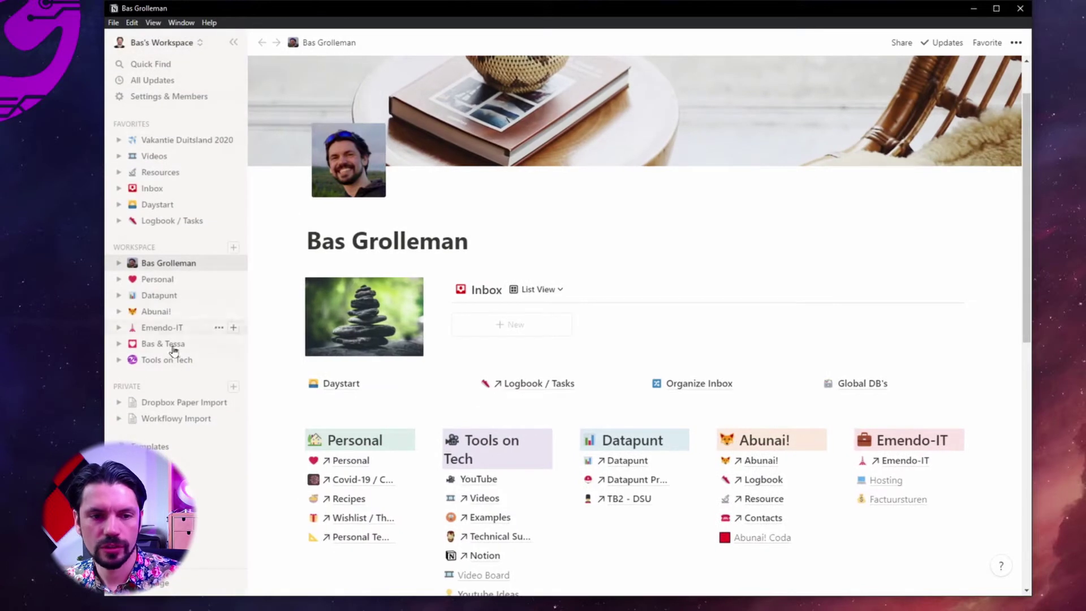
{"action": "left_click", "coordinate": [337, 388]}
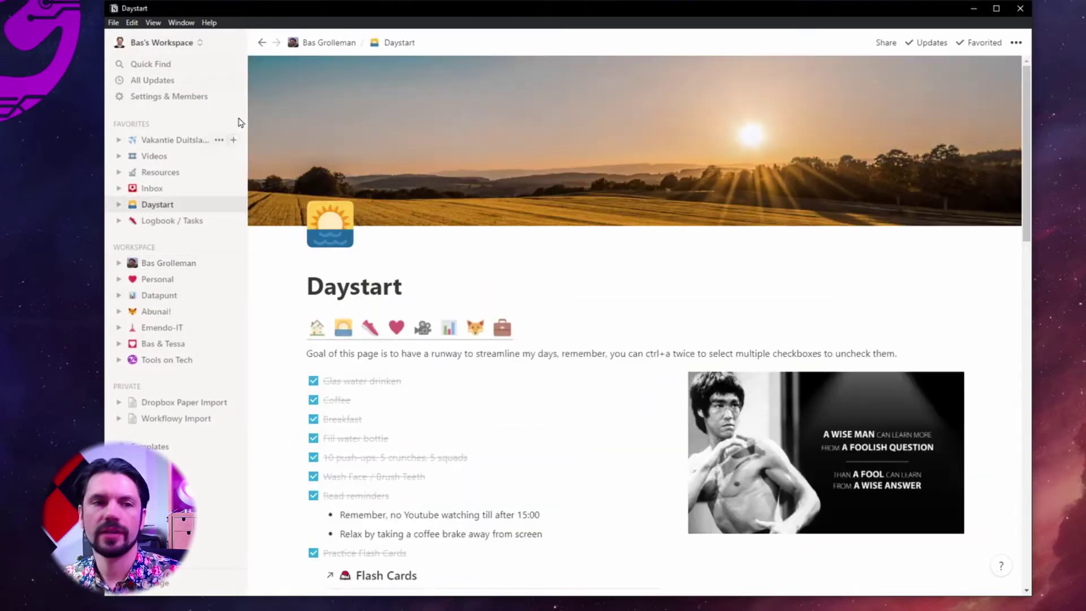
{"action": "scroll", "coordinate": [705, 199], "scroll_direction": "down", "scroll_amount": 8}
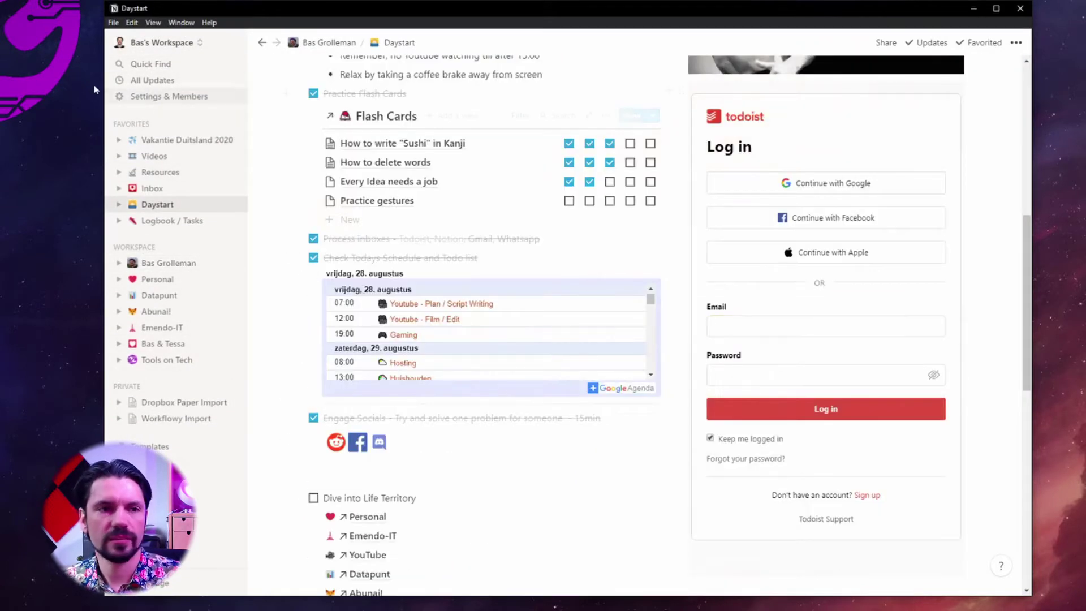
- Open Daystart in a new window via File > New Window, then close both Notion windows
{"action": "left_click", "coordinate": [113, 22]}
{"action": "left_click", "coordinate": [127, 38]}
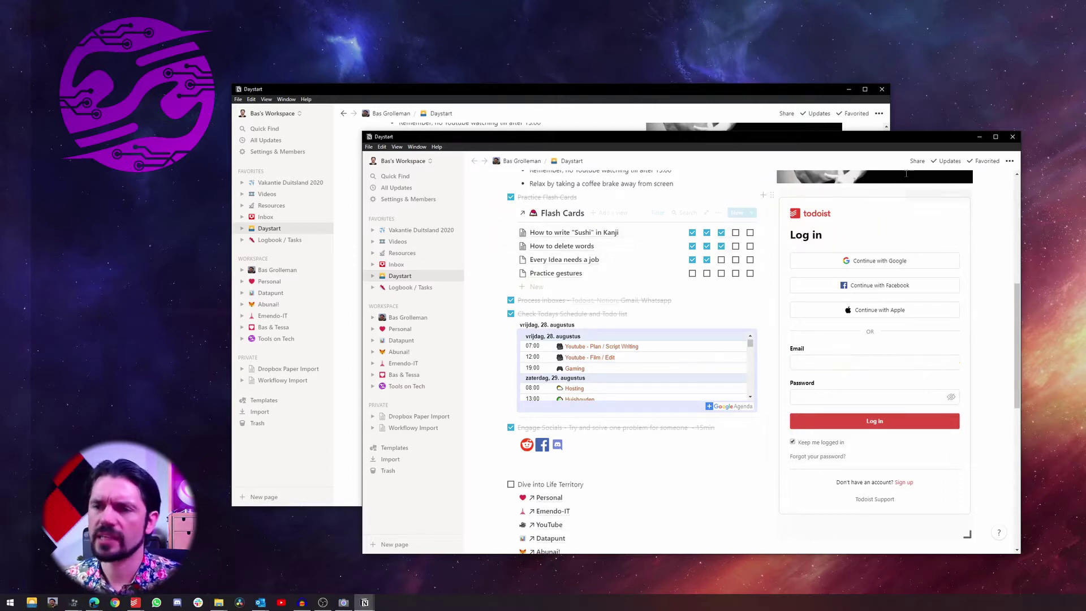
{"action": "left_click", "coordinate": [1013, 137]}
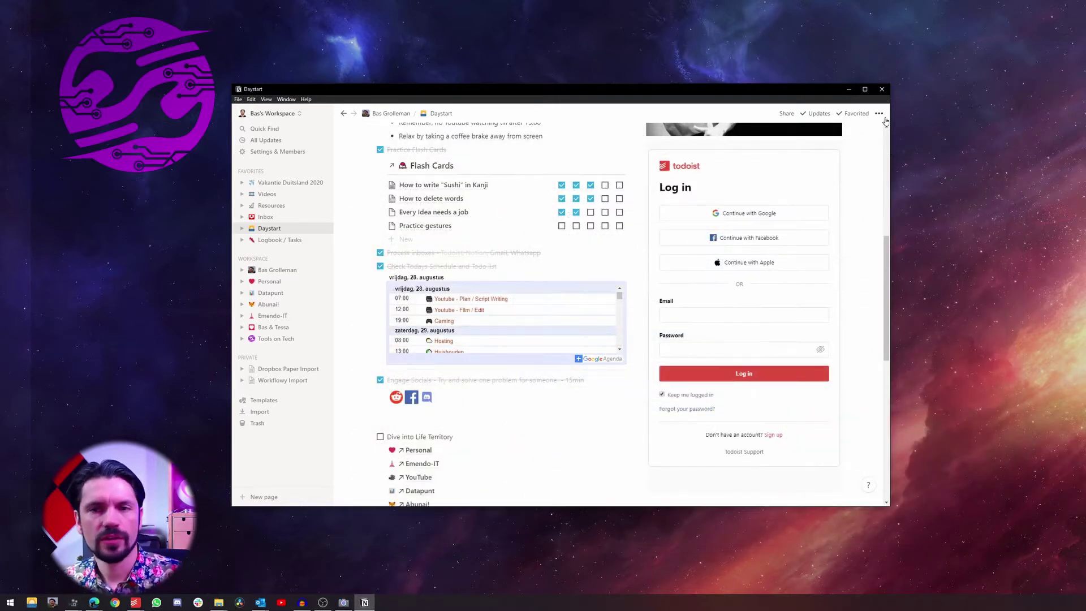
{"action": "left_click", "coordinate": [882, 90]}
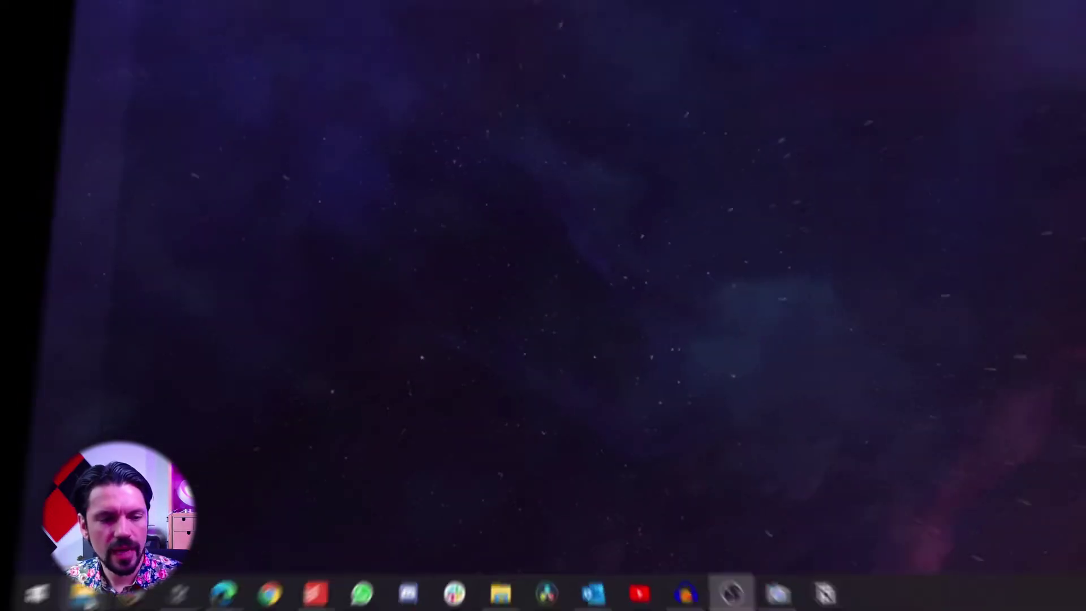
- Reopen Notion and place a second Notion window beside the Daystart window
{"action": "left_click", "coordinate": [74, 601]}
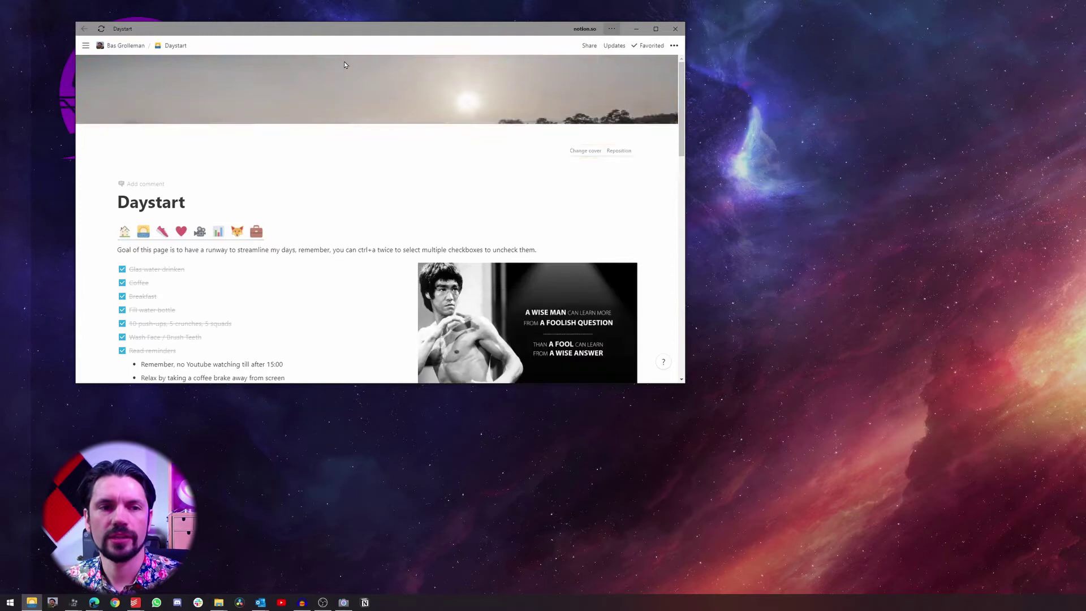
{"action": "left_click", "coordinate": [60, 603]}
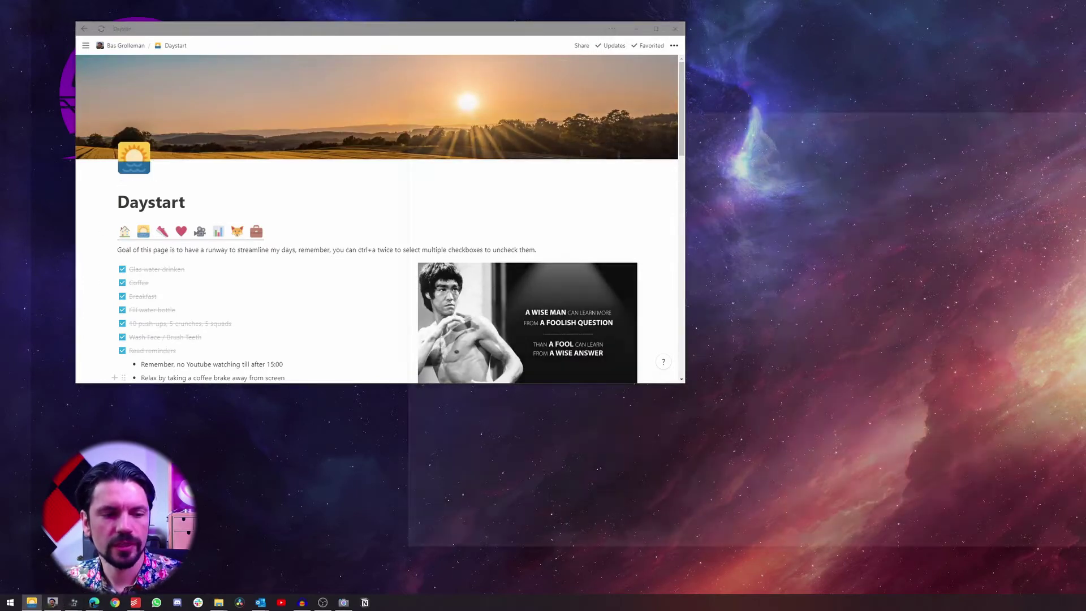
{"action": "left_click_drag", "start_coordinate": [529, 114], "coordinate": [409, 122]}
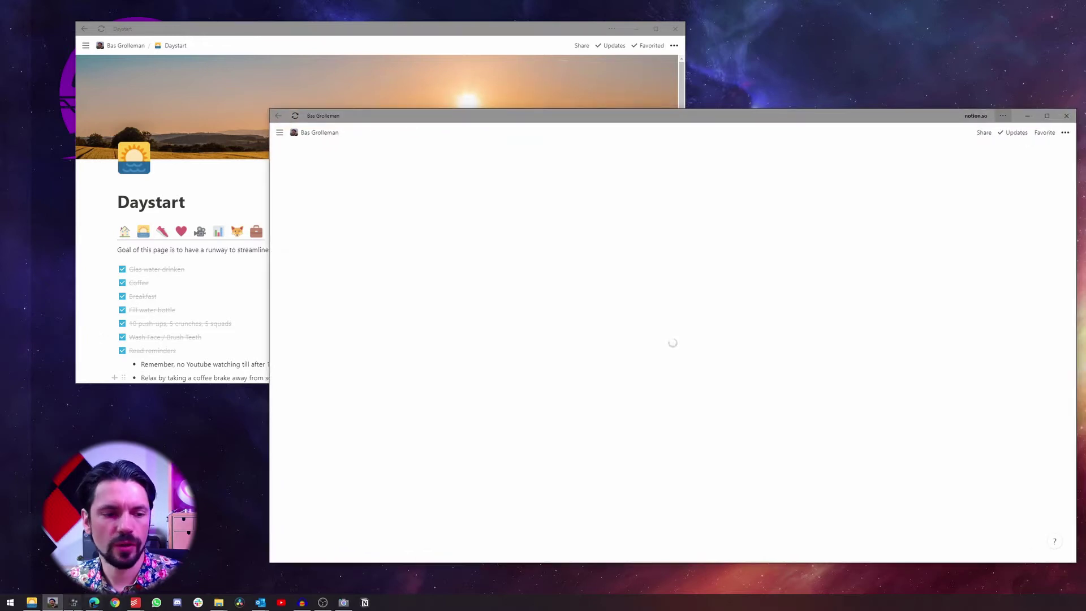
- Bring Daystart forward, open the current page in another window, and move it down
{"action": "left_click", "coordinate": [53, 603]}
{"action": "left_click", "coordinate": [53, 604]}
{"action": "left_click", "coordinate": [39, 605]}
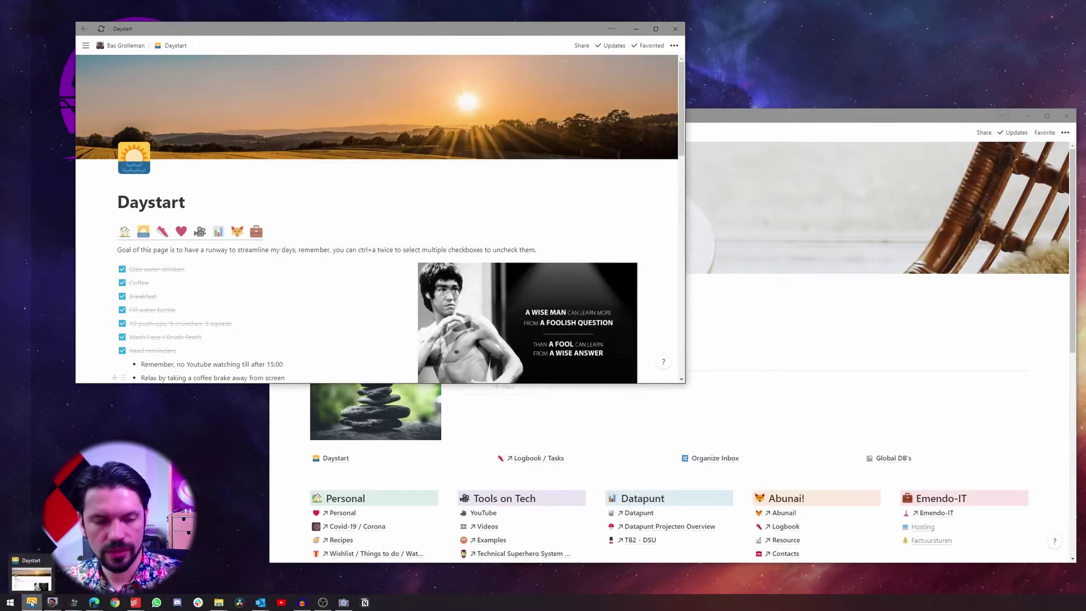
{"action": "key", "text": "ctrl+r"}
{"action": "left_click_drag", "start_coordinate": [361, 25], "coordinate": [324, 199]}
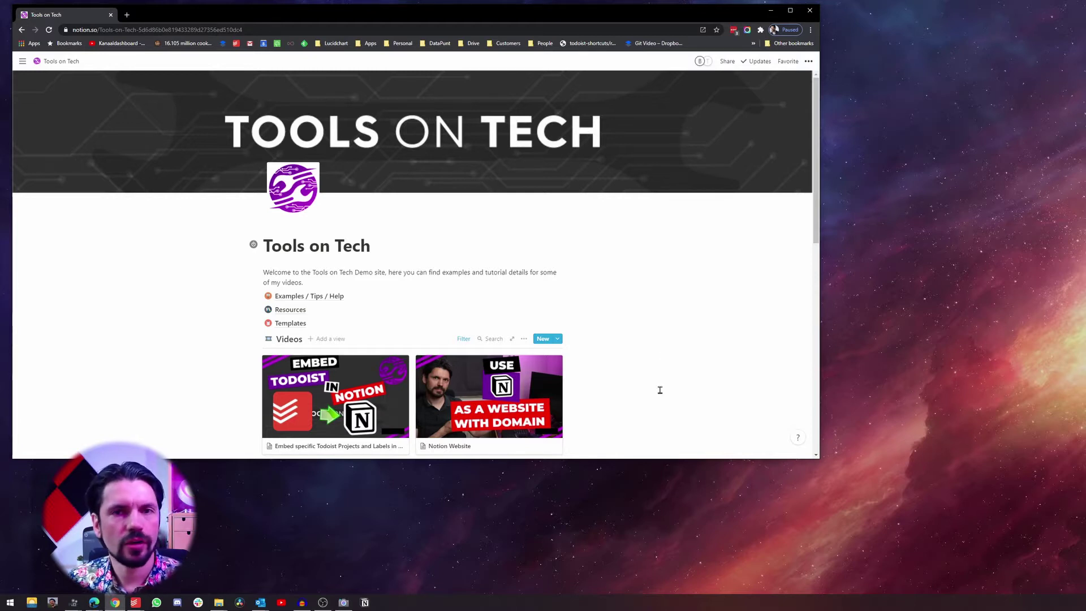
- Create a Chrome shortcut for the Tools on Tech page set to open as a window
{"action": "left_click", "coordinate": [811, 30]}
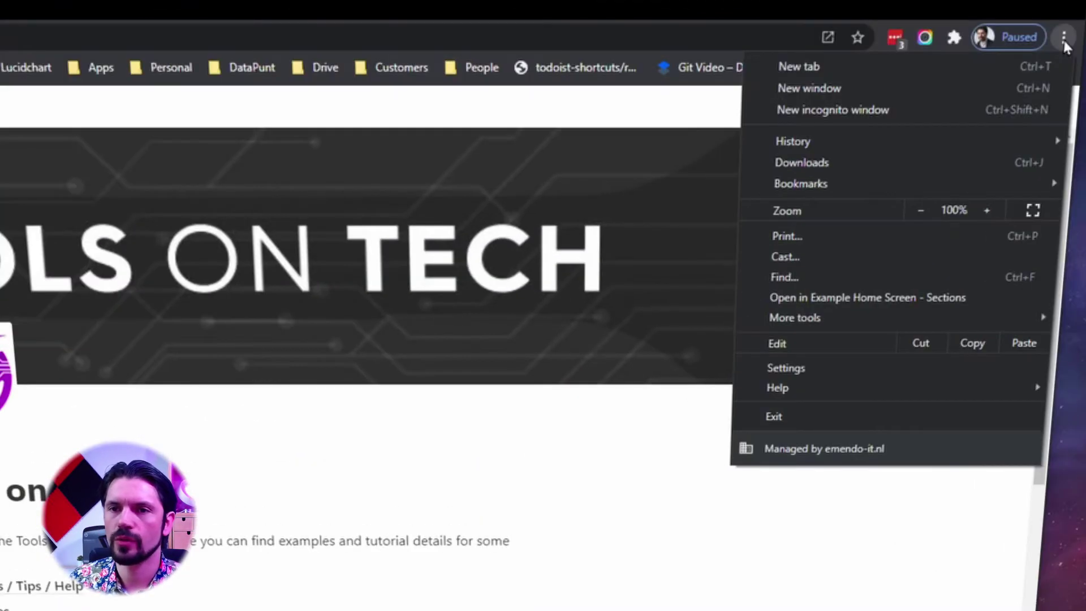
{"action": "mouse_move", "coordinate": [881, 320]}
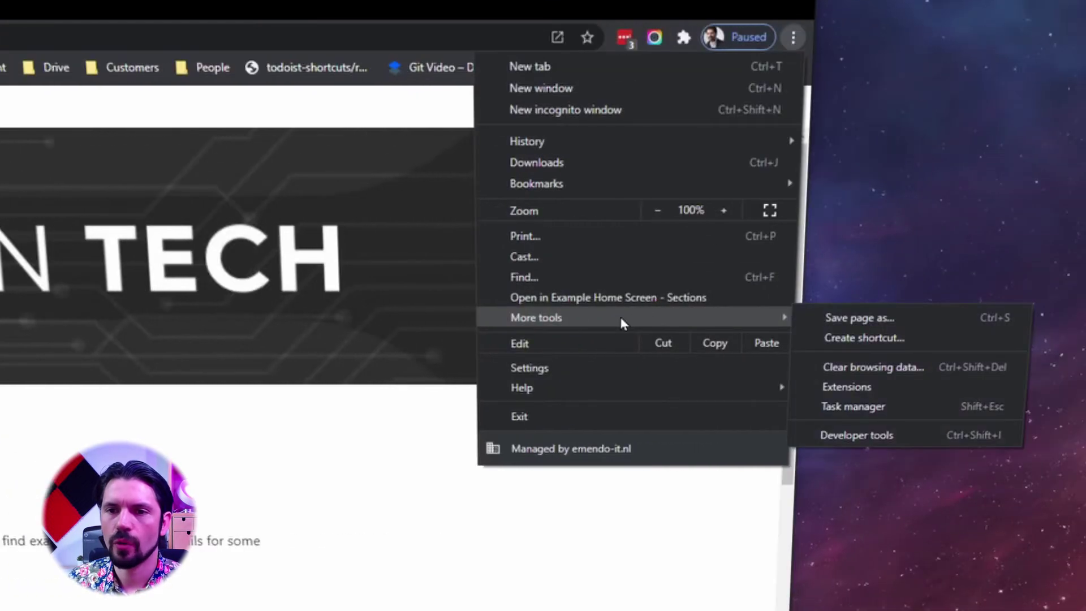
{"action": "left_click", "coordinate": [941, 343]}
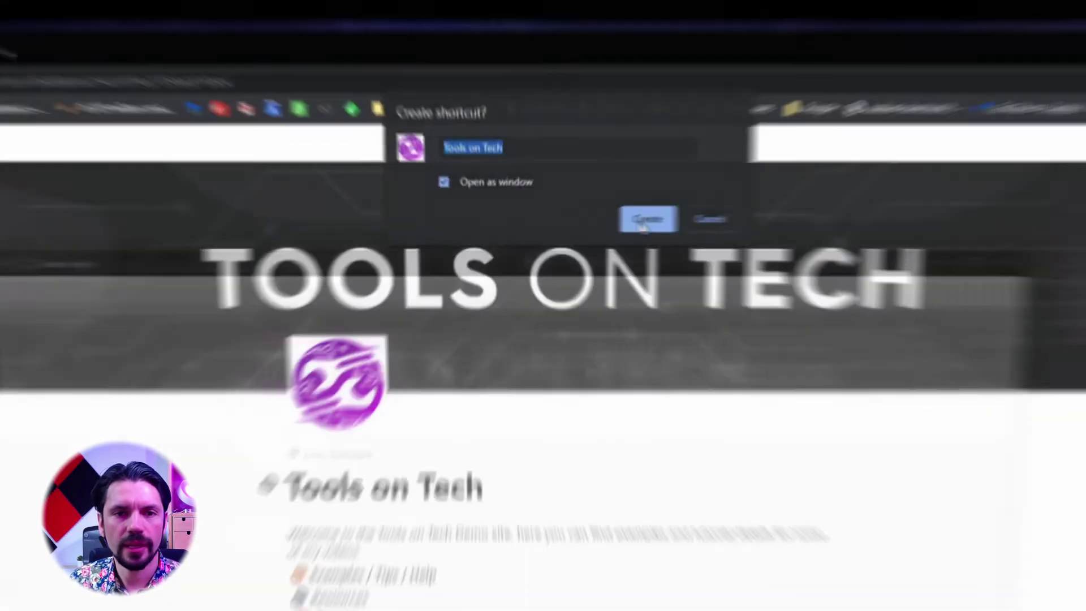
{"action": "left_click", "coordinate": [656, 221]}
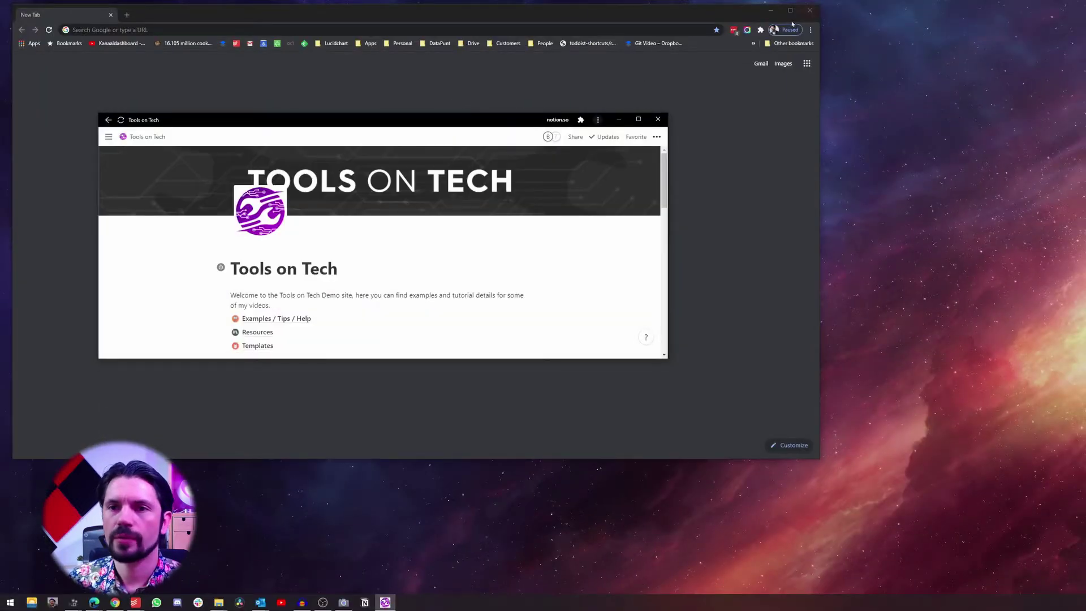
- Close the empty Chrome window, make Tools on Tech narrower and taller, and pin it to the taskbar
{"action": "left_click", "coordinate": [810, 10]}
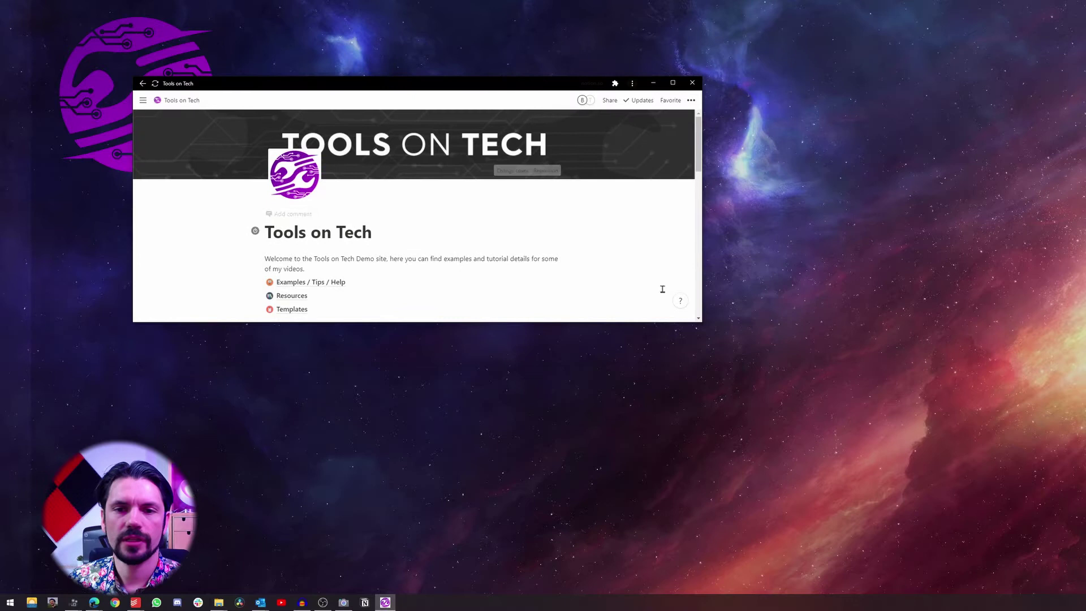
{"action": "left_click_drag", "start_coordinate": [702, 322], "coordinate": [621, 466]}
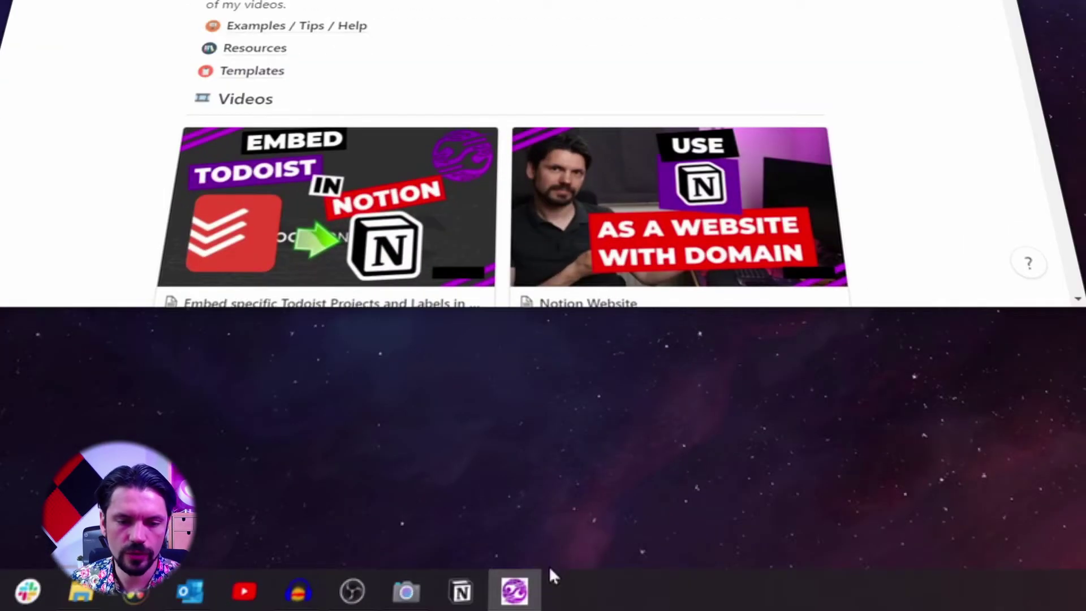
{"action": "mouse_move", "coordinate": [531, 602]}
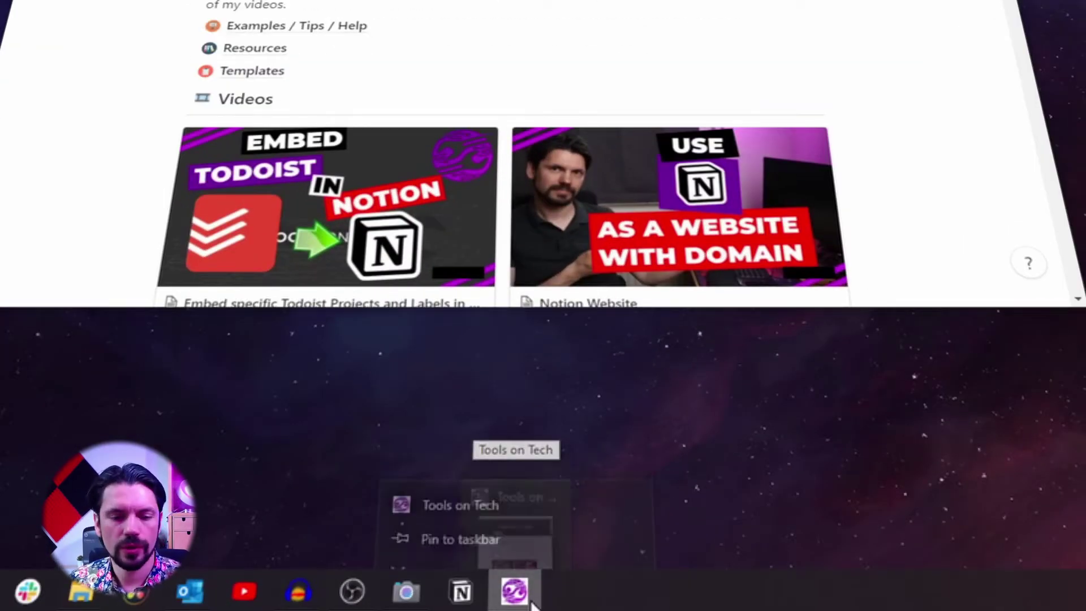
{"action": "right_click", "coordinate": [529, 600]}
{"action": "left_click", "coordinate": [504, 515]}
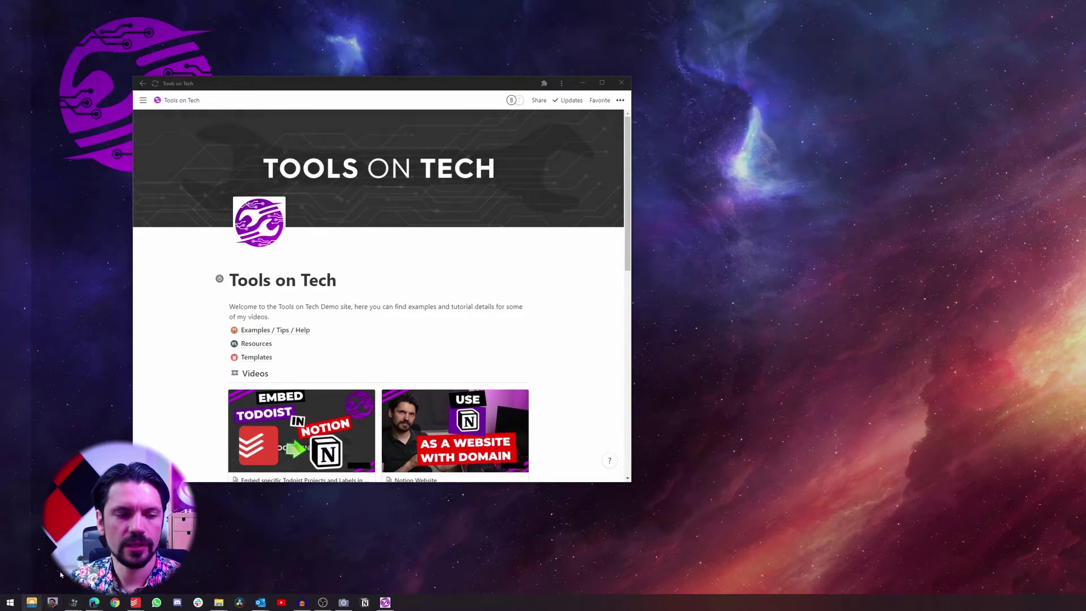
- Close the Tools on Tech window and relaunch it from its pinned taskbar icon
{"action": "left_click", "coordinate": [35, 601]}
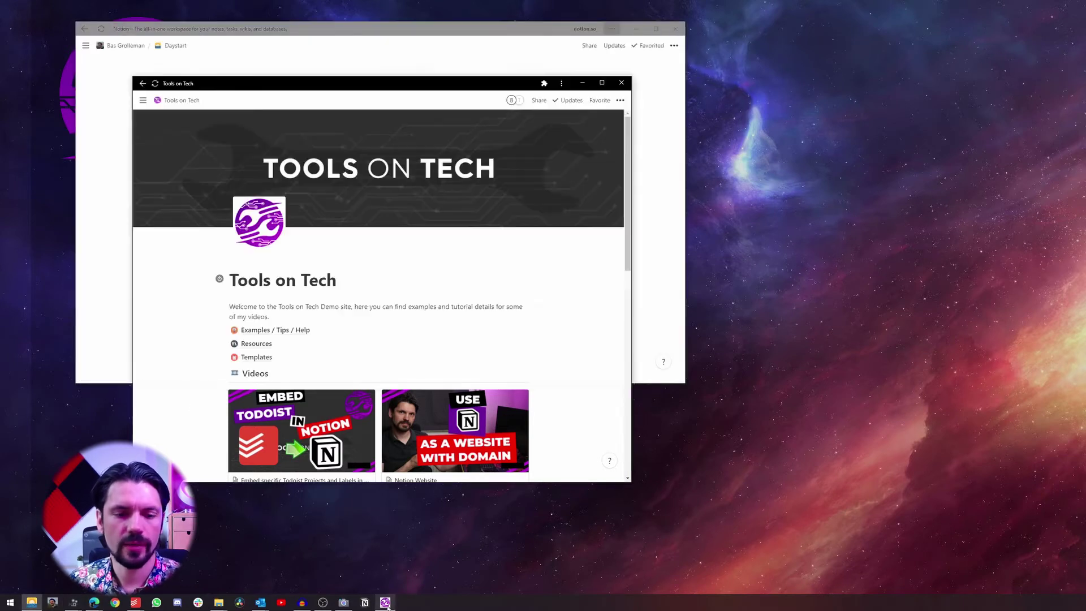
{"action": "left_click", "coordinate": [386, 602]}
{"action": "right_click", "coordinate": [387, 602]}
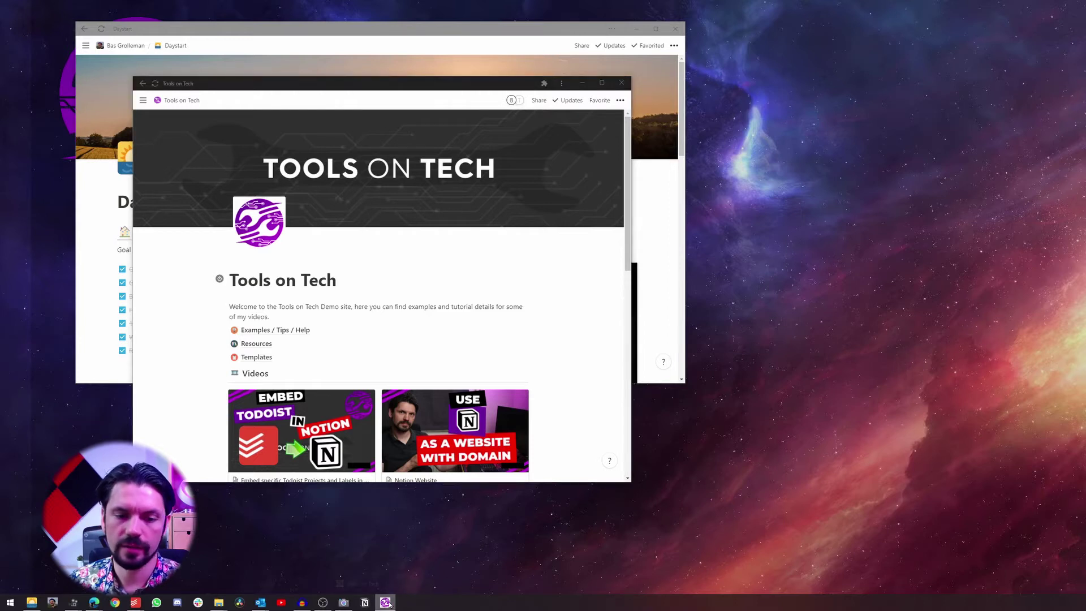
{"action": "left_click", "coordinate": [382, 587]}
{"action": "left_click", "coordinate": [384, 603]}
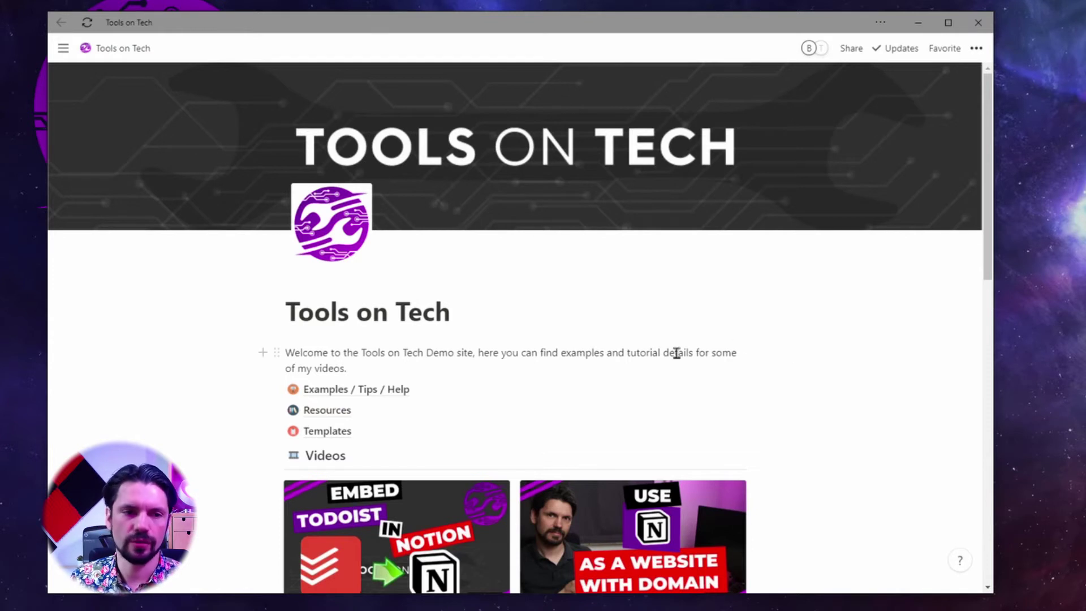
- Send the selected 'Tools on Tech' title to Todoist, then show the window's app options menu
{"action": "left_click_drag", "start_coordinate": [449, 313], "coordinate": [286, 313]}
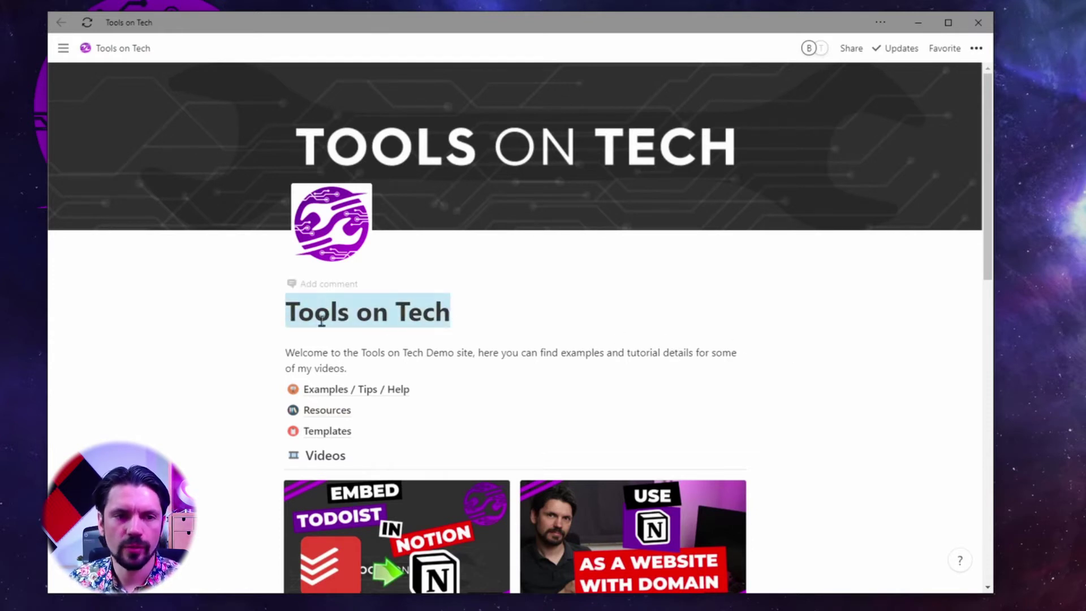
{"action": "right_click", "coordinate": [392, 314]}
{"action": "left_click", "coordinate": [456, 600]}
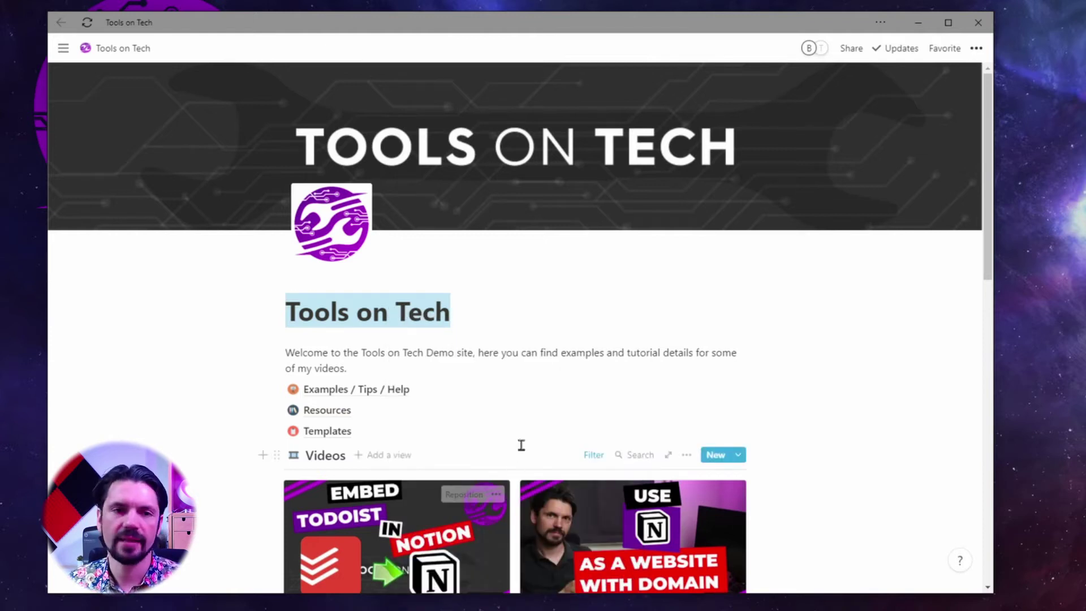
{"action": "left_click", "coordinate": [508, 363]}
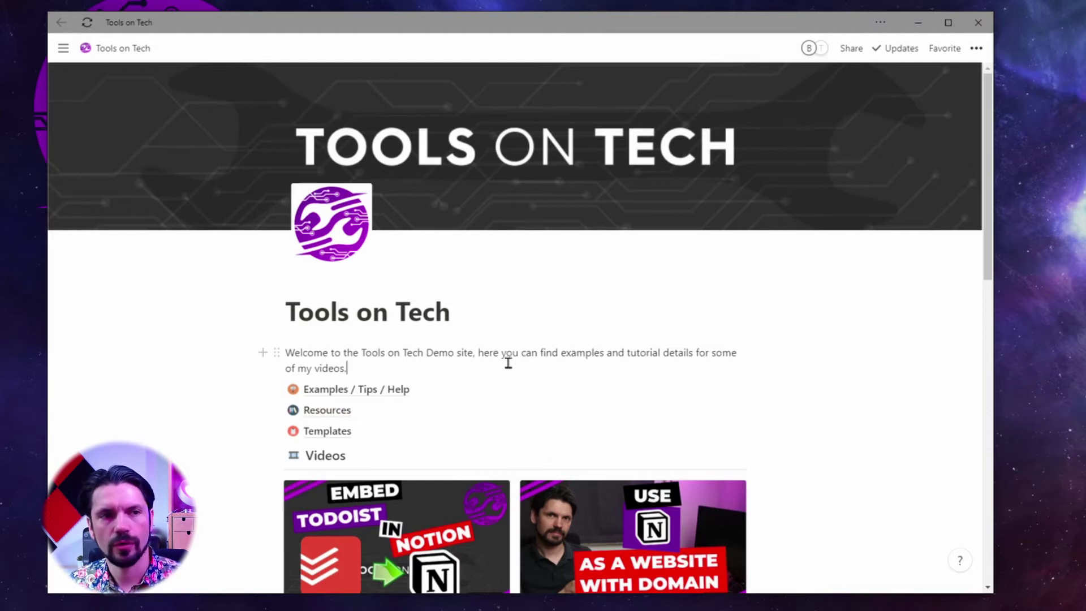
{"action": "left_click", "coordinate": [881, 23]}
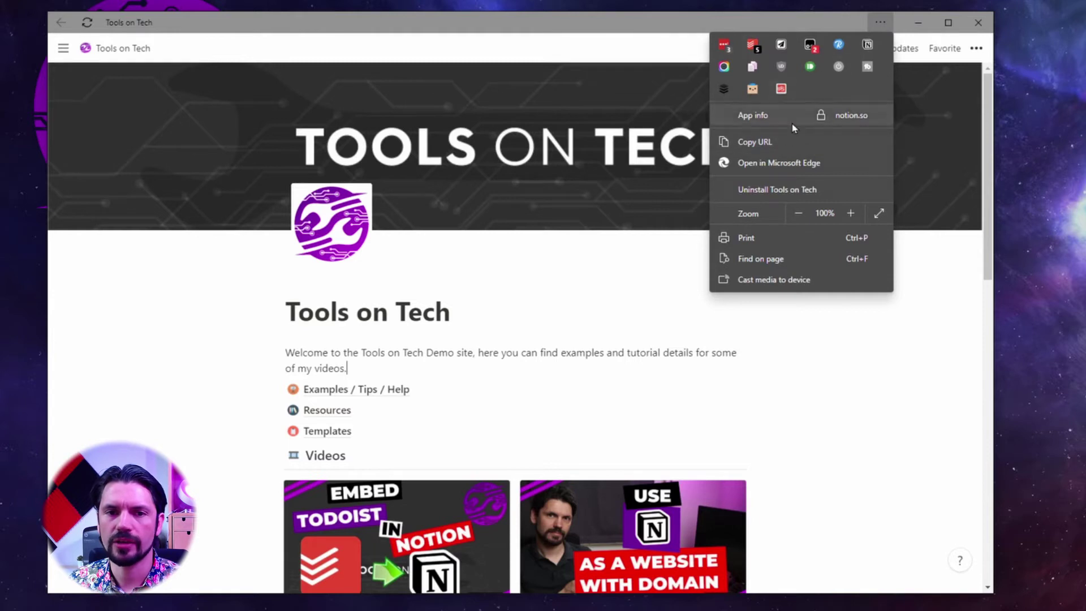
- Dismiss the app options menu by clicking on the Tools on Tech page
{"action": "left_click", "coordinate": [782, 388]}
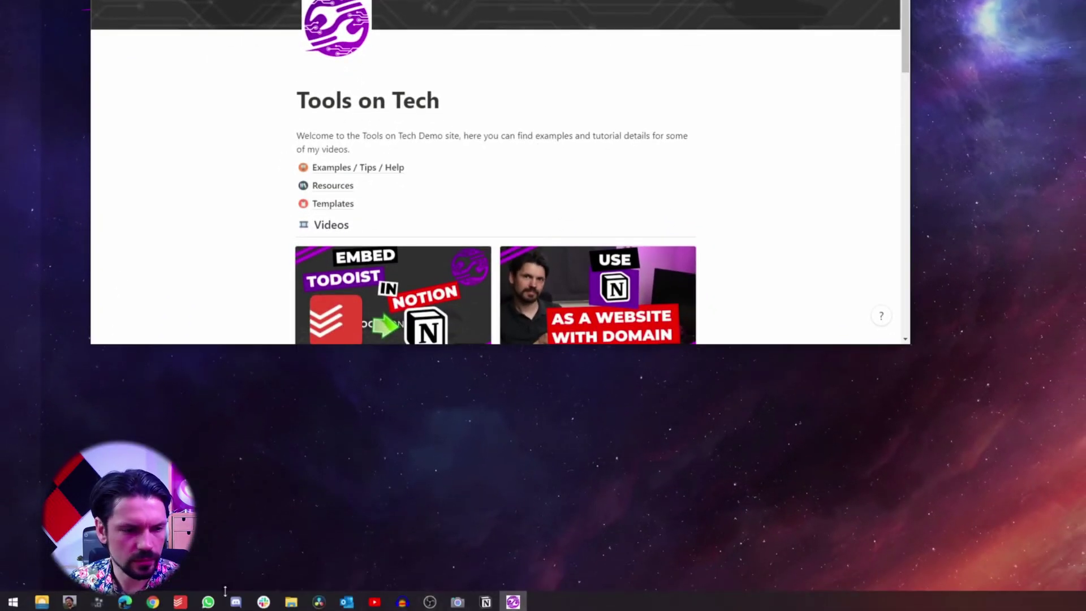
{"action": "left_click", "coordinate": [13, 602]}
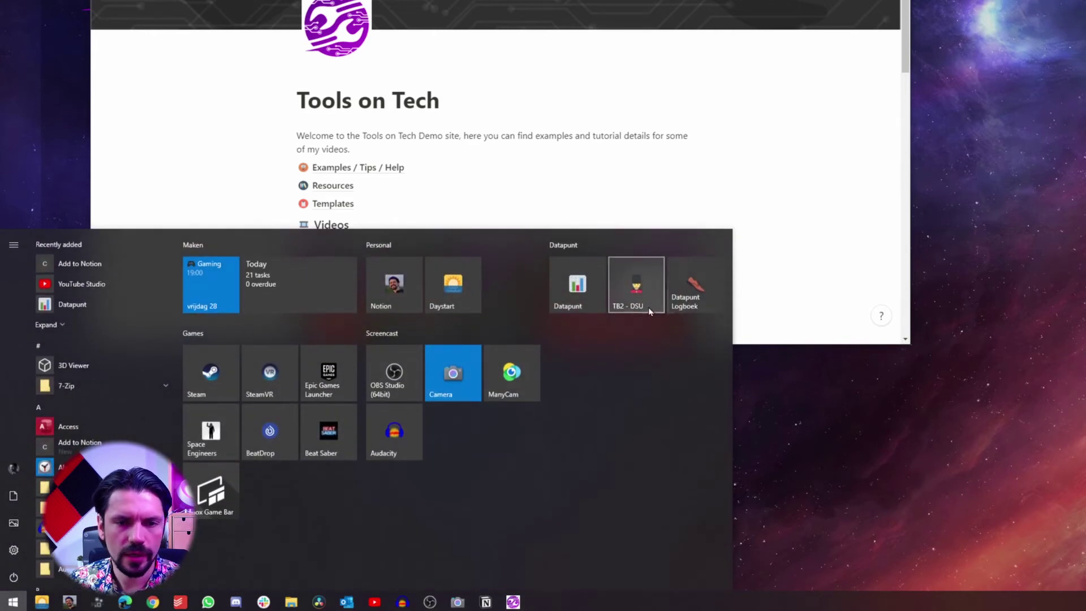